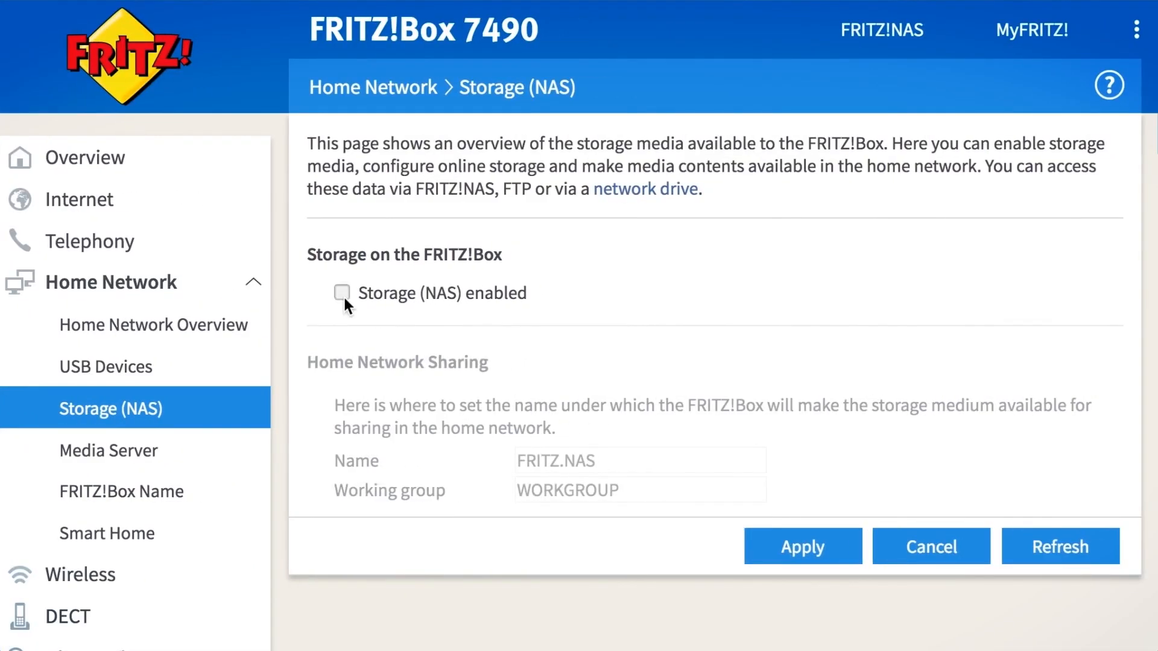
Enable NAS storage and open FRITZ!NAS to browse the fritz.nas contents.
{"action": "left_click", "coordinate": [342, 293]}
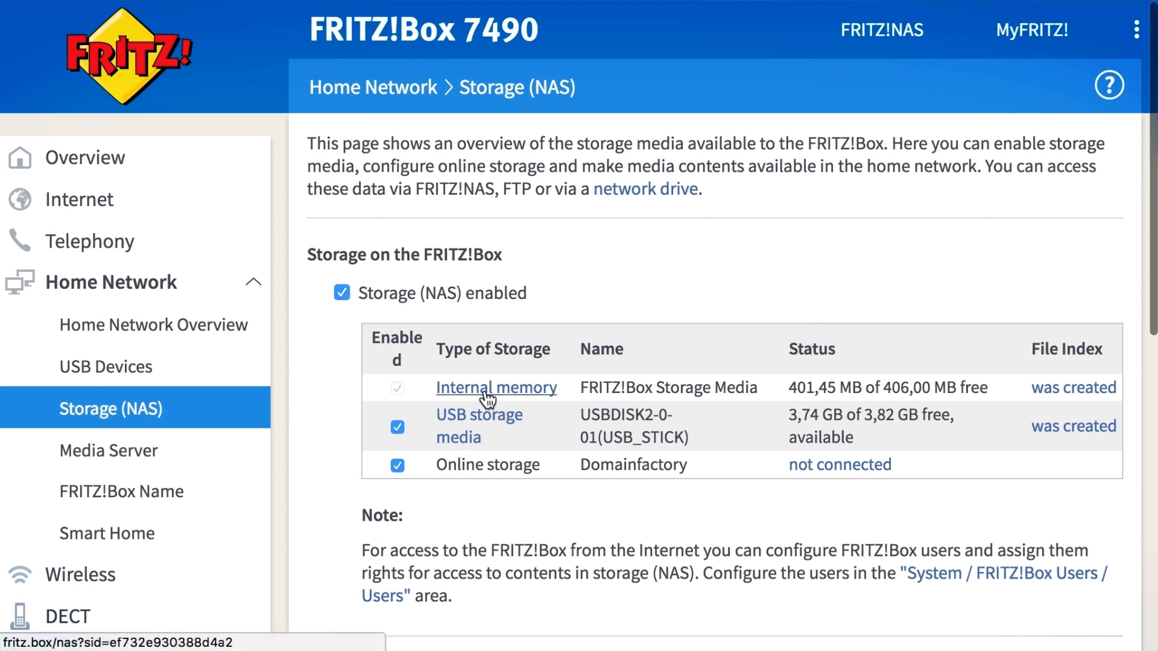
{"action": "left_click", "coordinate": [882, 31]}
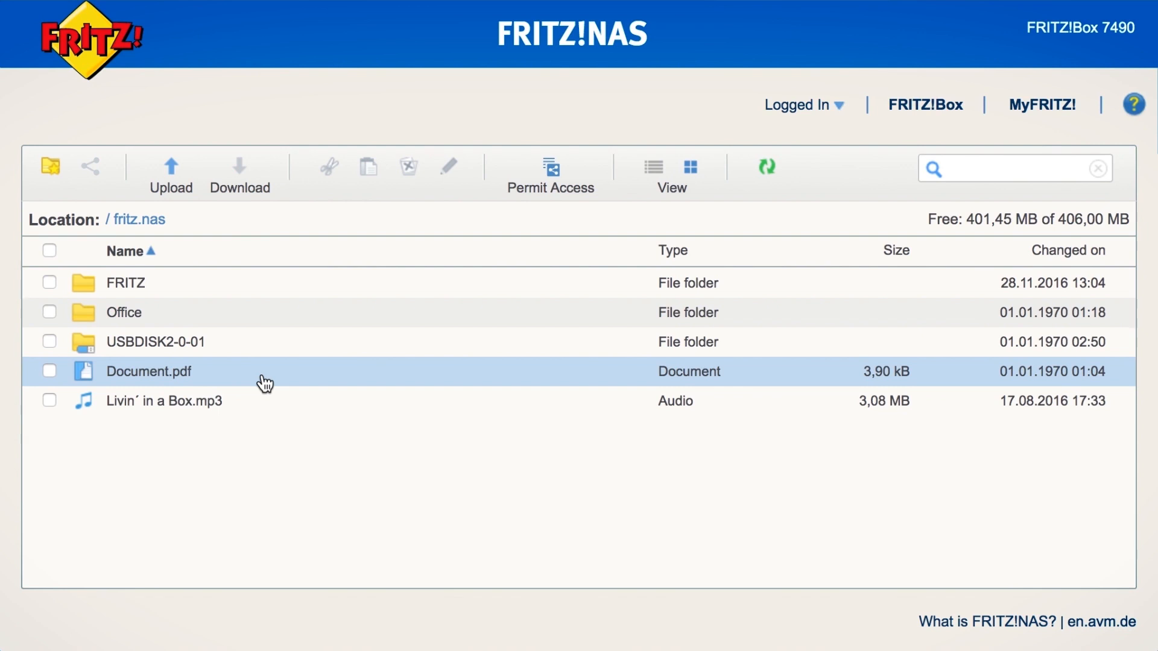
Preview Document.pdf and play the song 'Livin´ in a Box.mp3', then close the player.
{"action": "left_click", "coordinate": [94, 384]}
{"action": "left_click", "coordinate": [137, 411]}
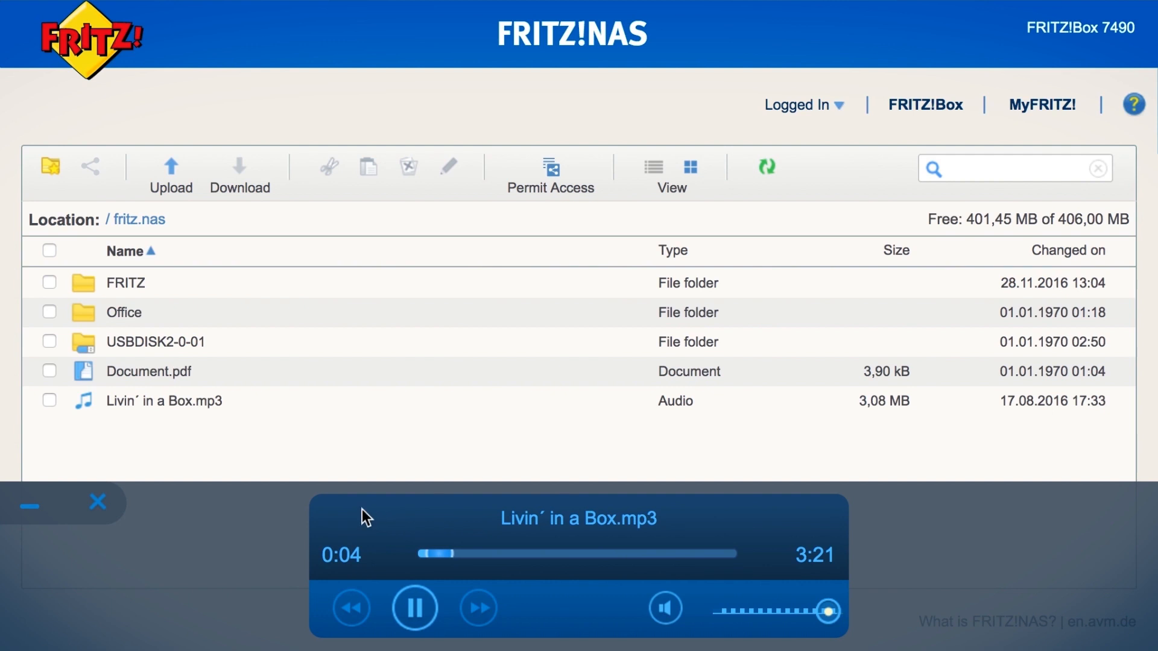
{"action": "left_click", "coordinate": [99, 503]}
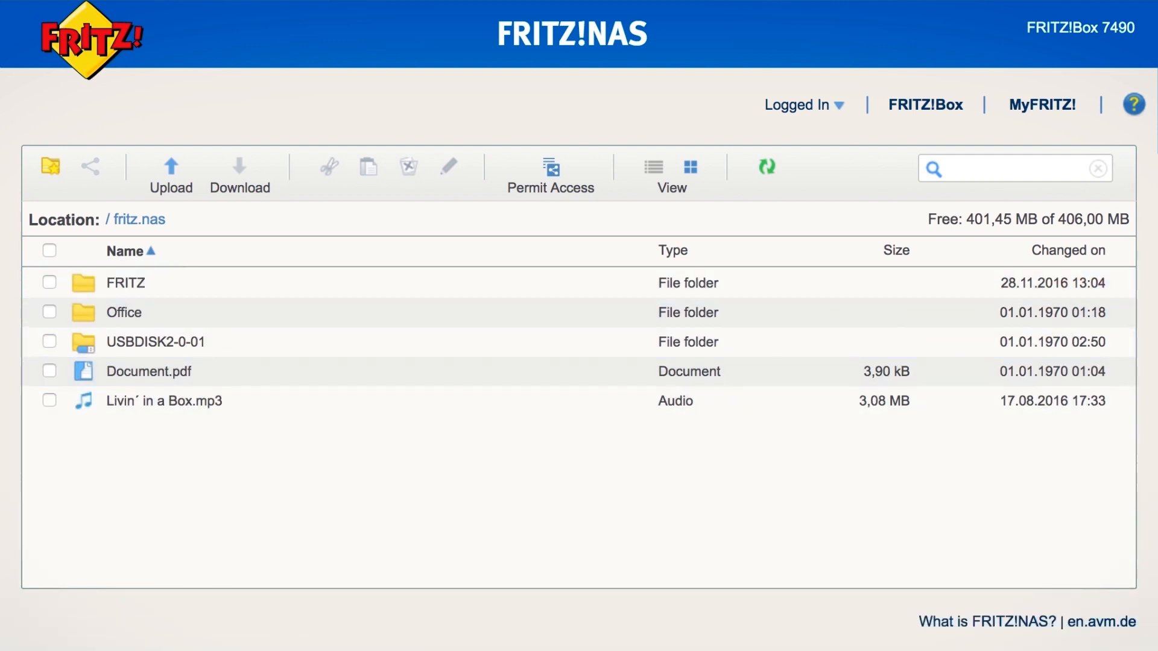
Upload Essay.pdf into fritz.nas and select it for a sharing link.
{"action": "left_click_drag", "start_coordinate": [3, 306], "coordinate": [338, 327]}
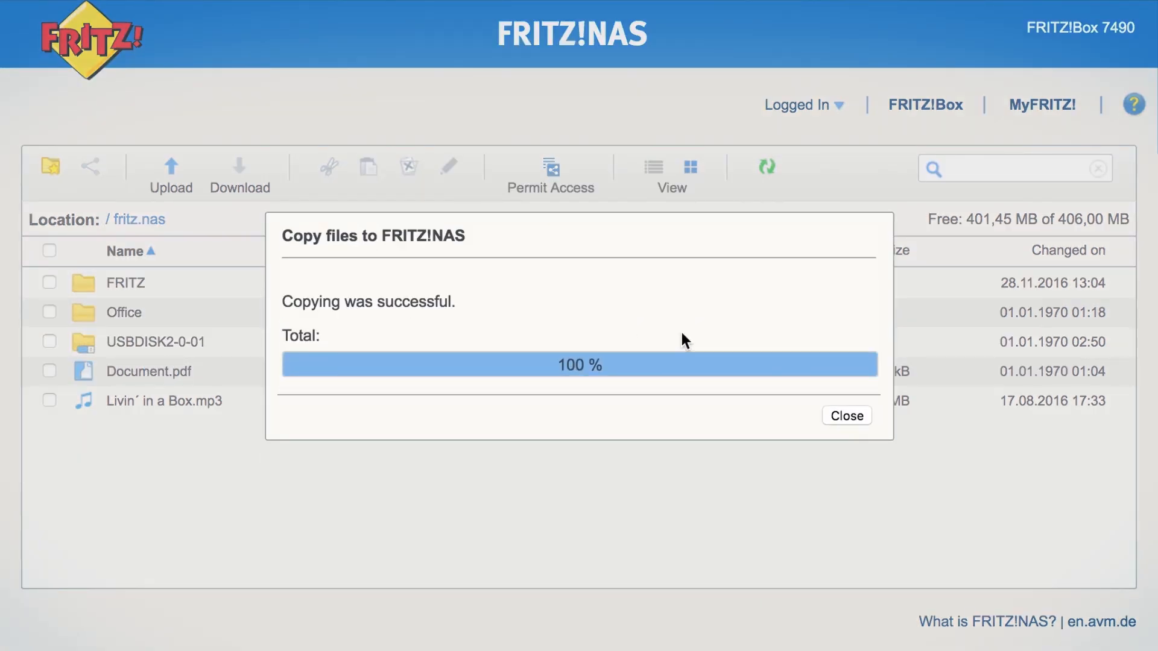
{"action": "left_click", "coordinate": [855, 418]}
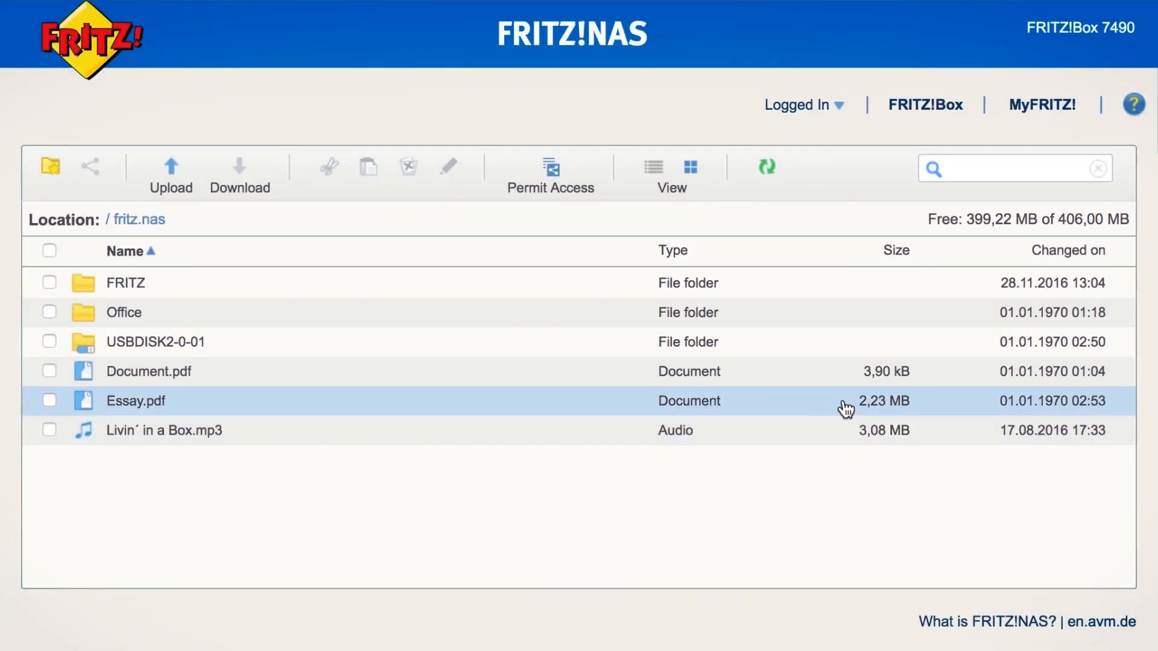
{"action": "left_click", "coordinate": [52, 401]}
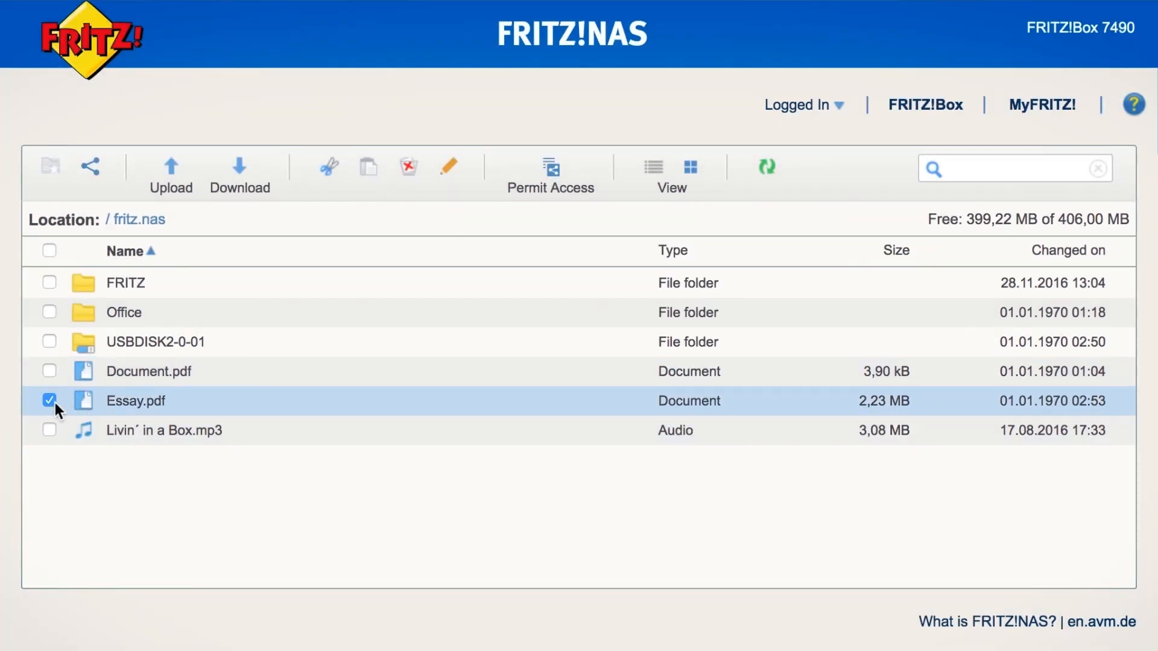
{"action": "left_click", "coordinate": [104, 177]}
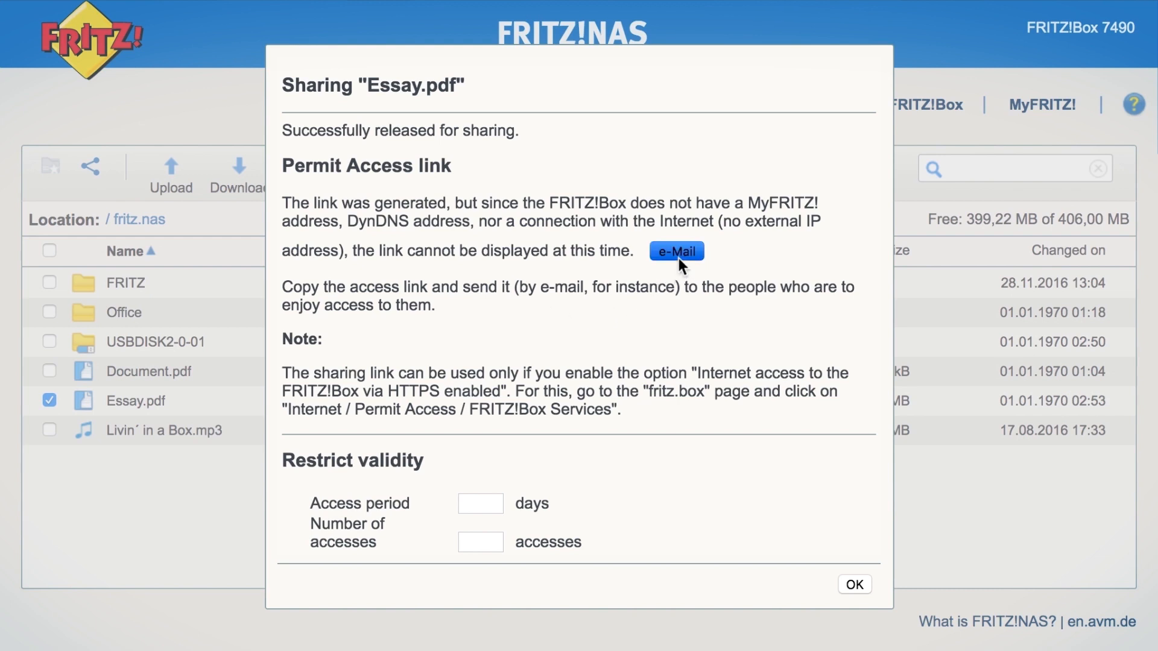
Set how many days the Essay.pdf link stays valid and confirm the sharing.
{"action": "left_click", "coordinate": [491, 504]}
{"action": "left_click", "coordinate": [866, 591]}
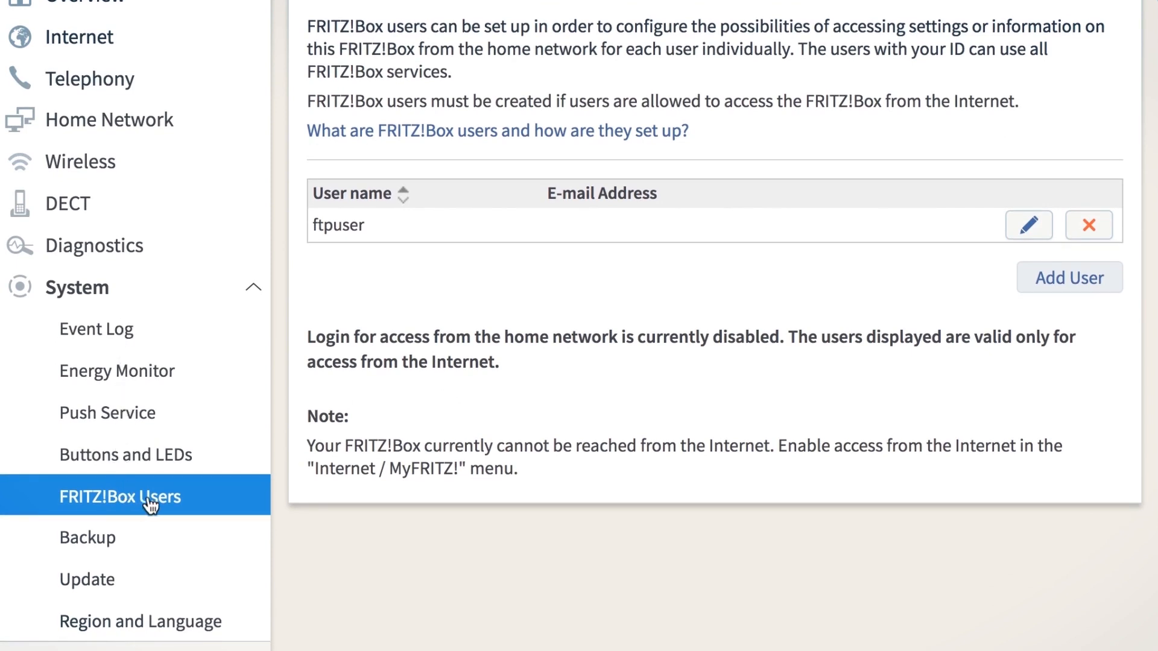
Add a new FRITZ!Box user, entering the user's name, e-mail address and password.
{"action": "left_click", "coordinate": [1053, 285]}
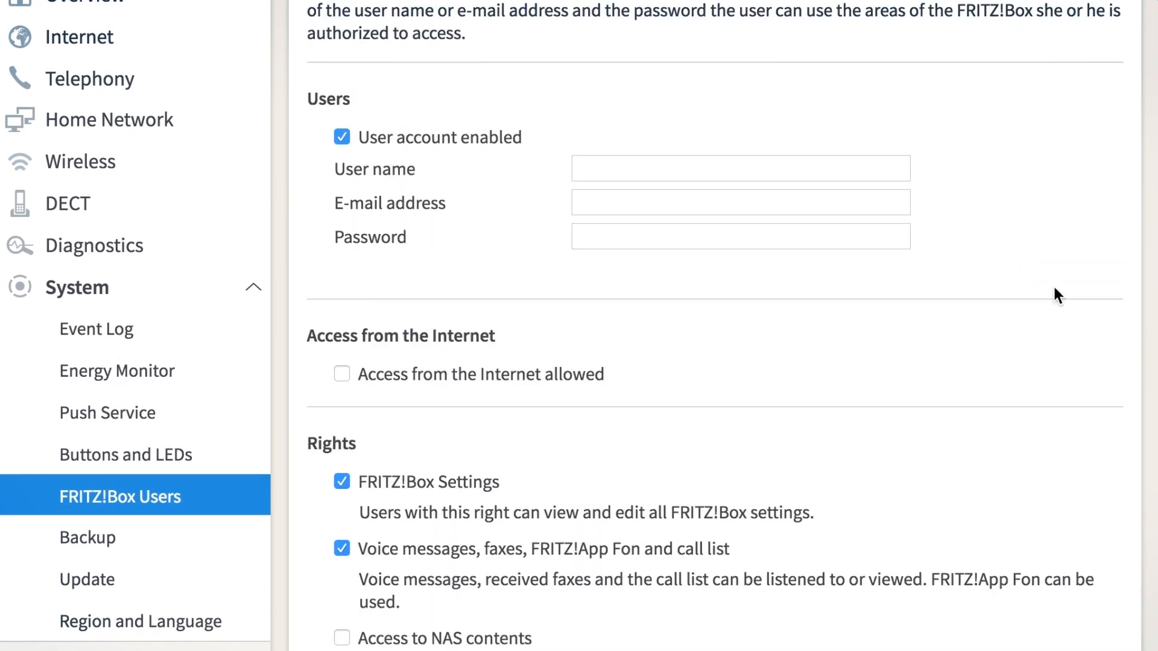
{"action": "left_click", "coordinate": [795, 173]}
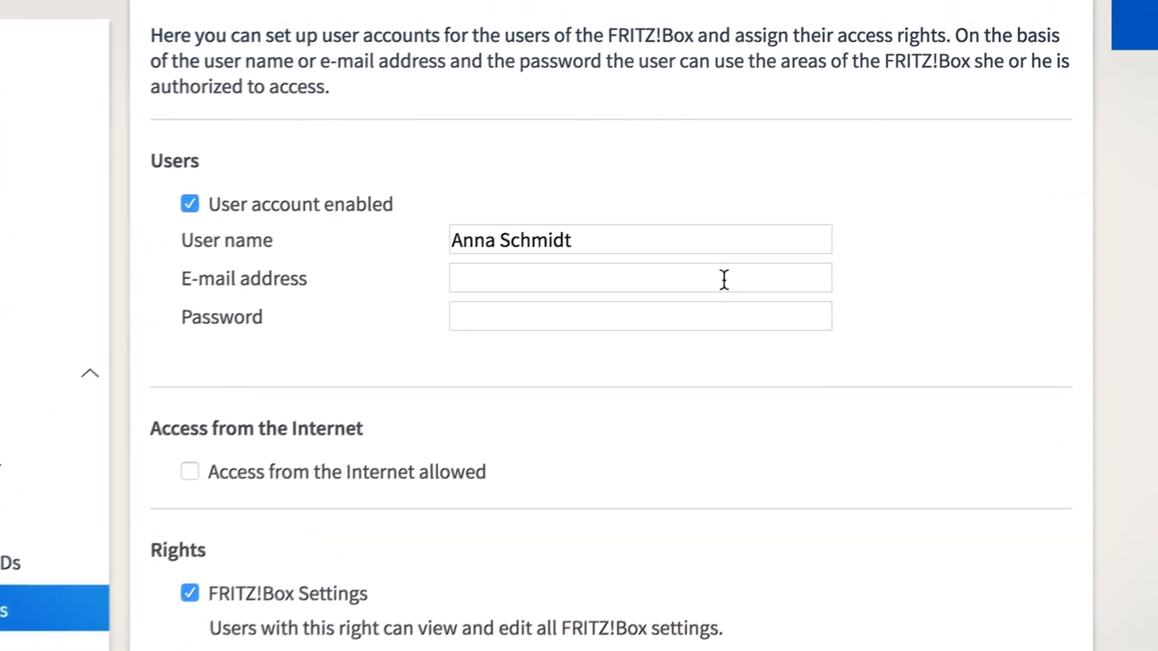
{"action": "left_click", "coordinate": [794, 221]}
{"action": "left_click", "coordinate": [714, 348]}
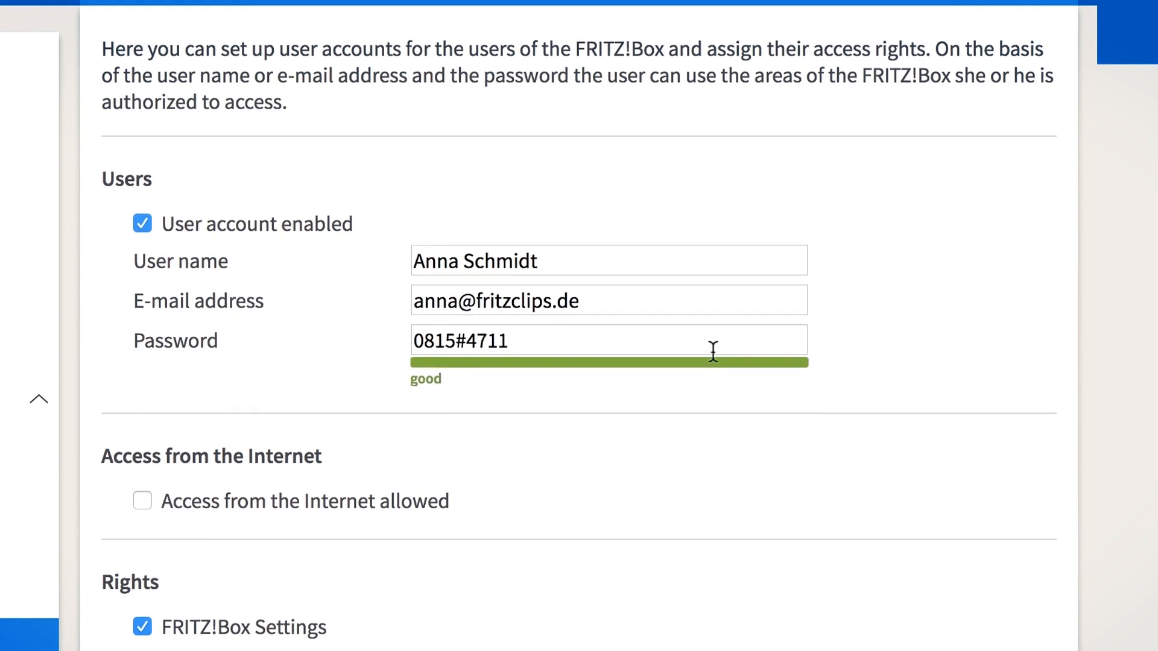
Grant the new user access to NAS contents.
{"action": "scroll", "coordinate": [657, 455], "scroll_direction": "down", "scroll_amount": 6}
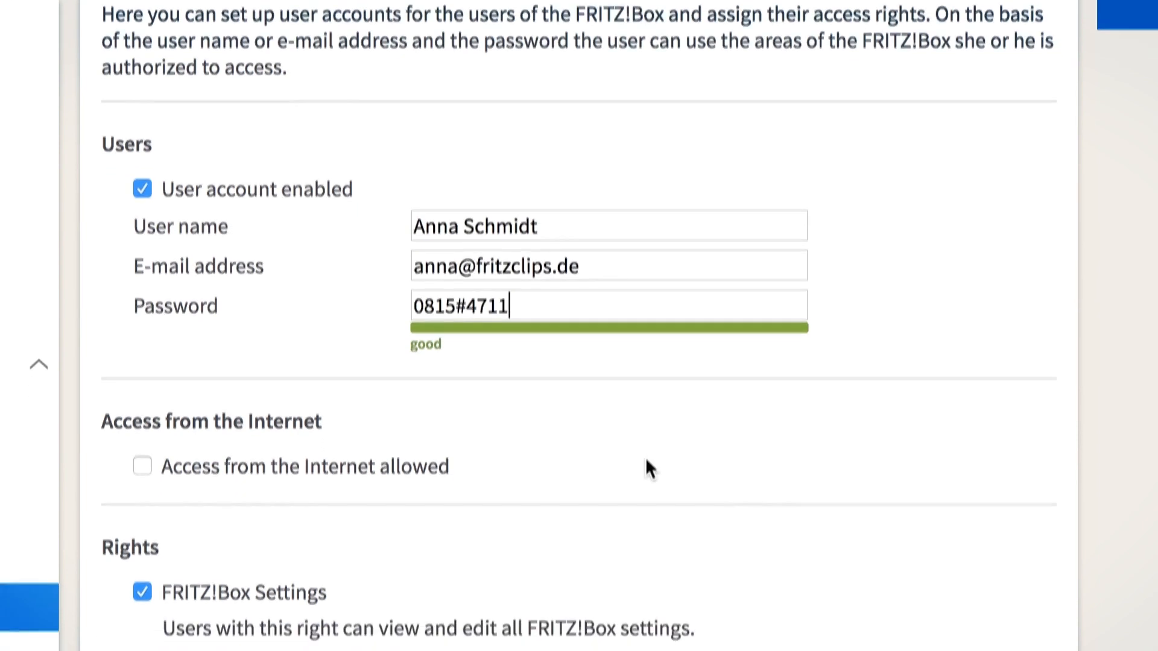
{"action": "scroll", "coordinate": [681, 389], "scroll_direction": "down", "scroll_amount": 2}
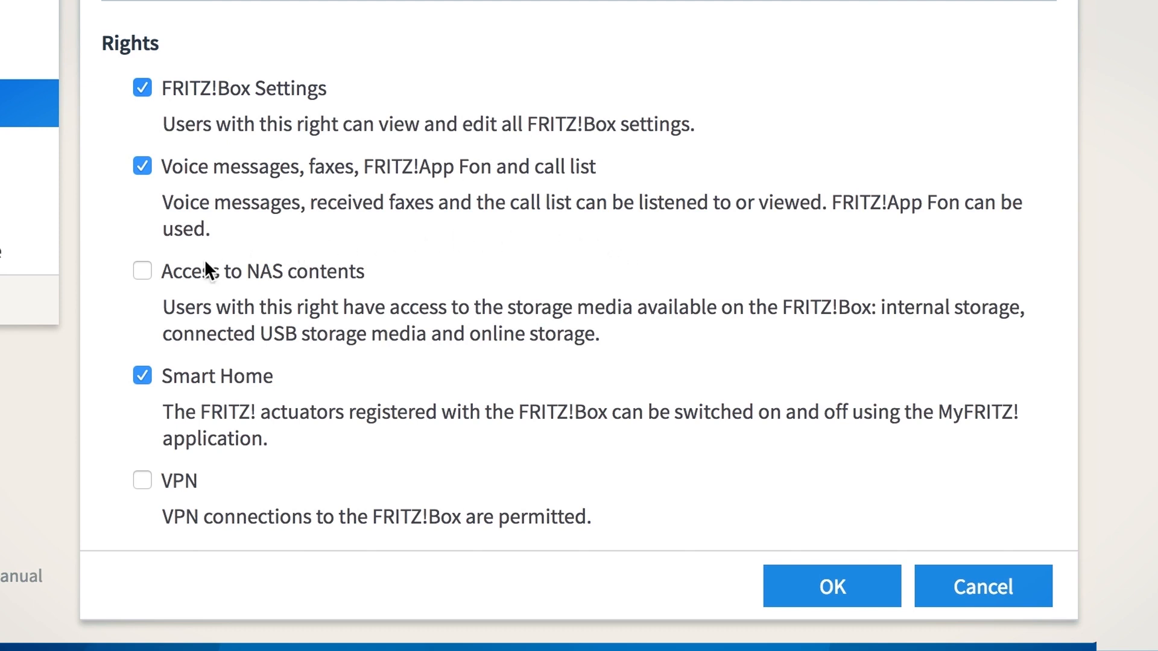
{"action": "left_click", "coordinate": [143, 272]}
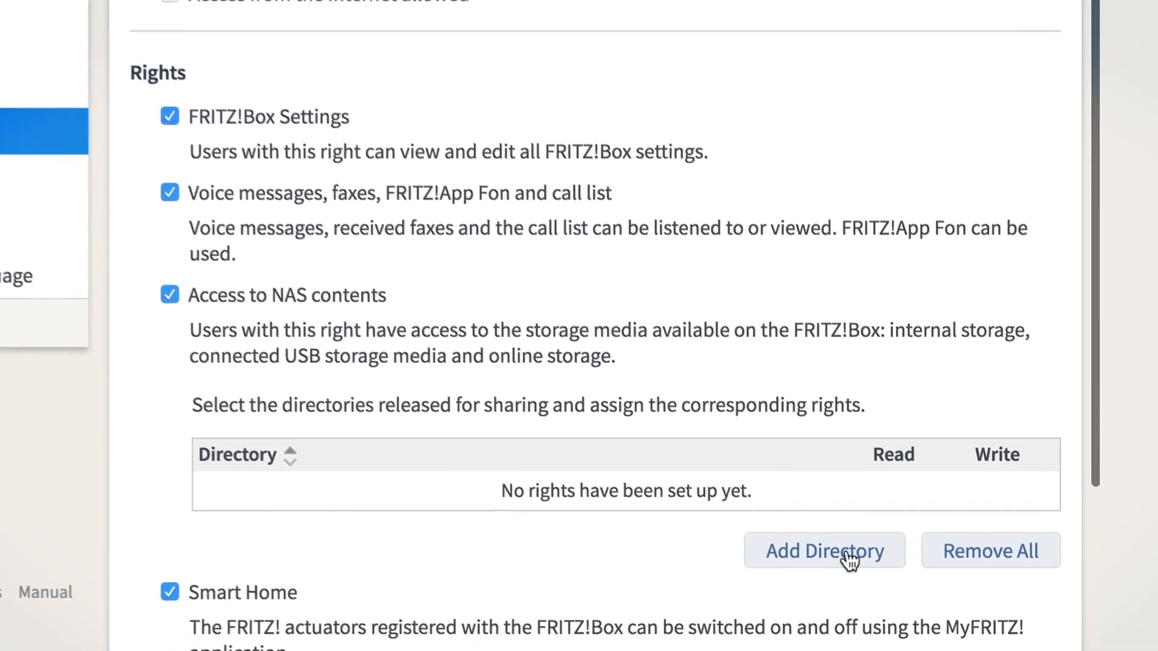
Add the USBDISK2-0-01 folder to the user's NAS directories with read and write access.
{"action": "left_click", "coordinate": [827, 542]}
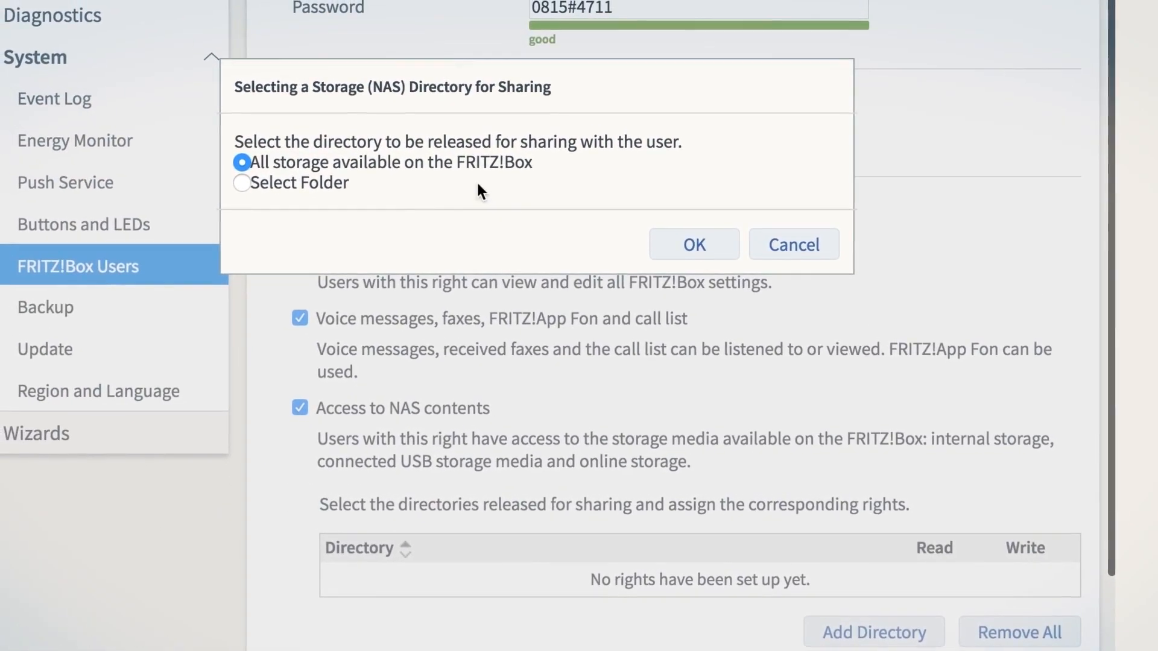
{"action": "left_click", "coordinate": [287, 182]}
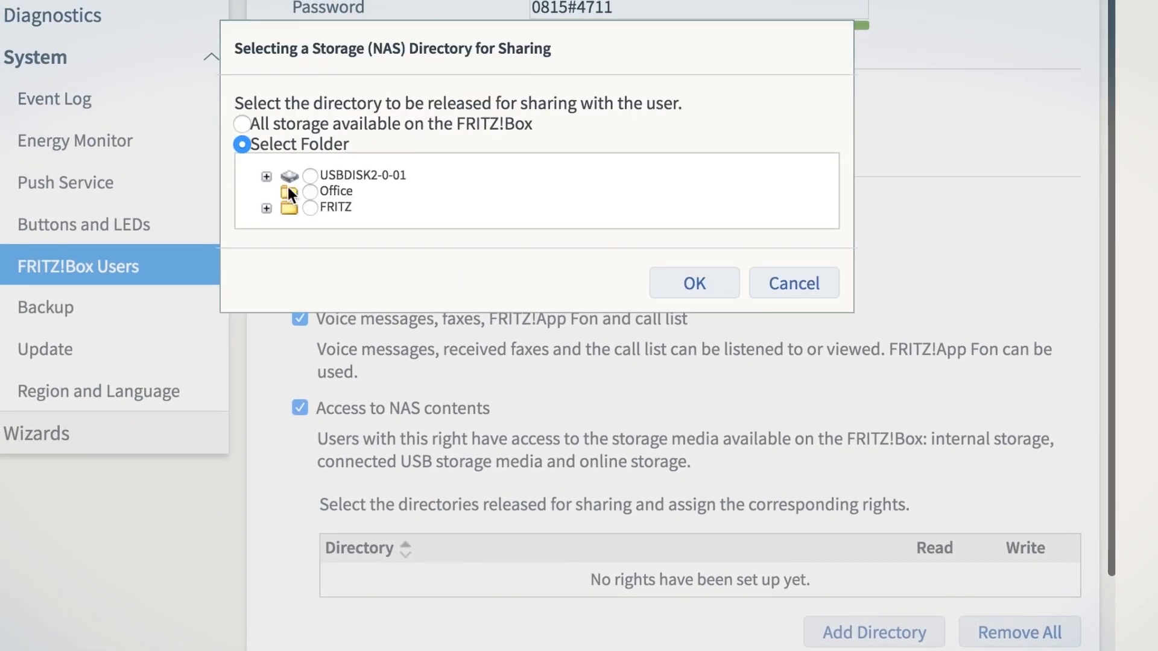
{"action": "left_click", "coordinate": [267, 176]}
{"action": "left_click", "coordinate": [289, 184]}
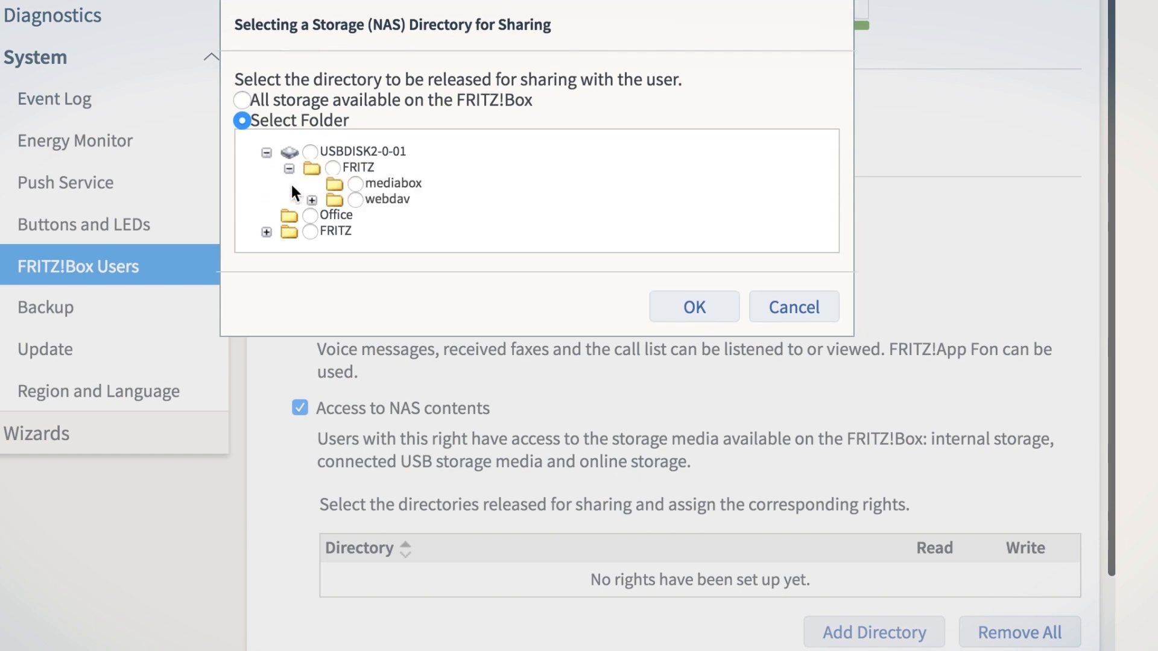
{"action": "left_click", "coordinate": [311, 151]}
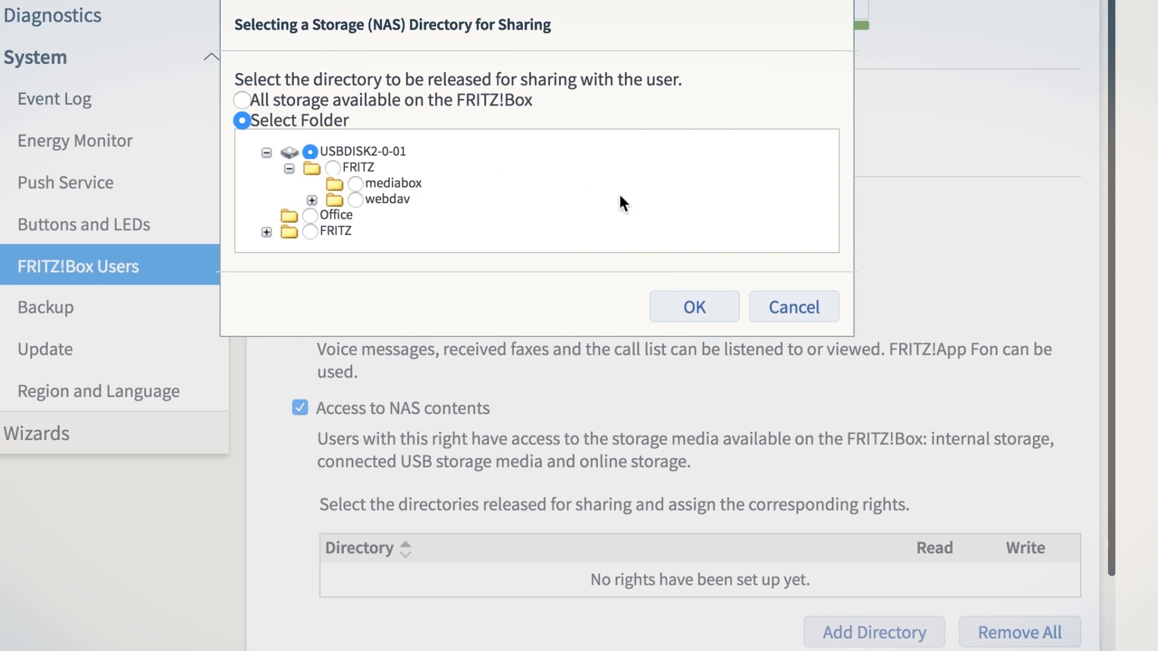
{"action": "left_click", "coordinate": [687, 307]}
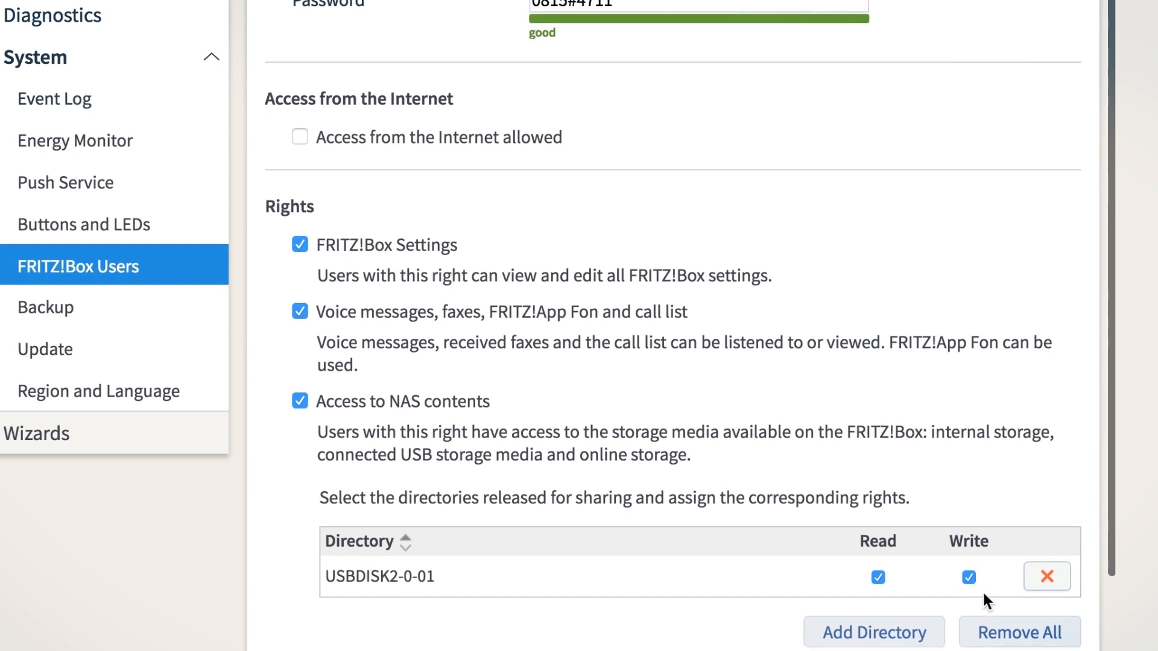
Allow the new user access from the Internet.
{"action": "scroll", "coordinate": [982, 590], "scroll_direction": "down", "scroll_amount": 1}
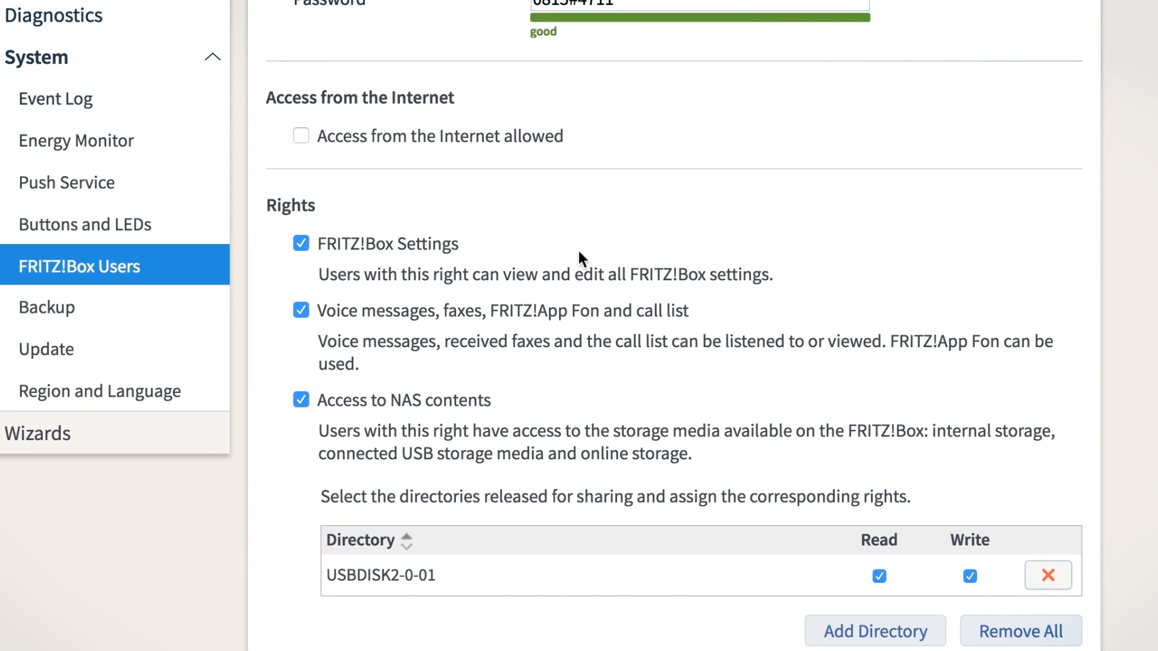
{"action": "scroll", "coordinate": [308, 151], "scroll_direction": "down", "scroll_amount": 1}
{"action": "left_click", "coordinate": [305, 136]}
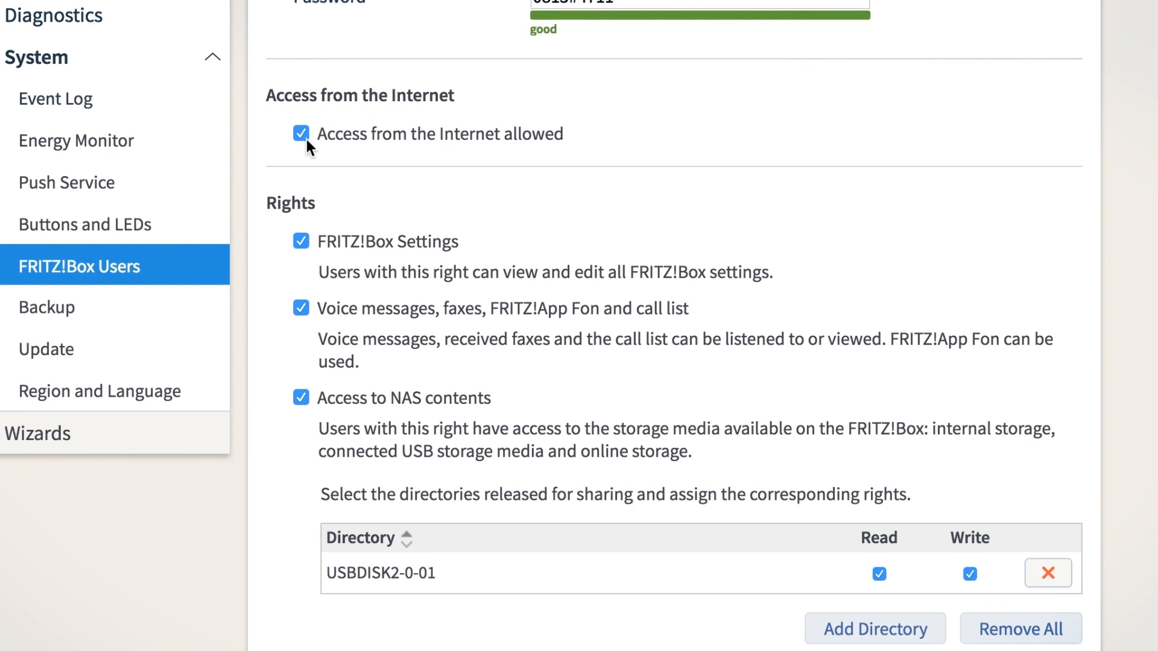
{"action": "scroll", "coordinate": [306, 139], "scroll_direction": "up", "scroll_amount": 1}
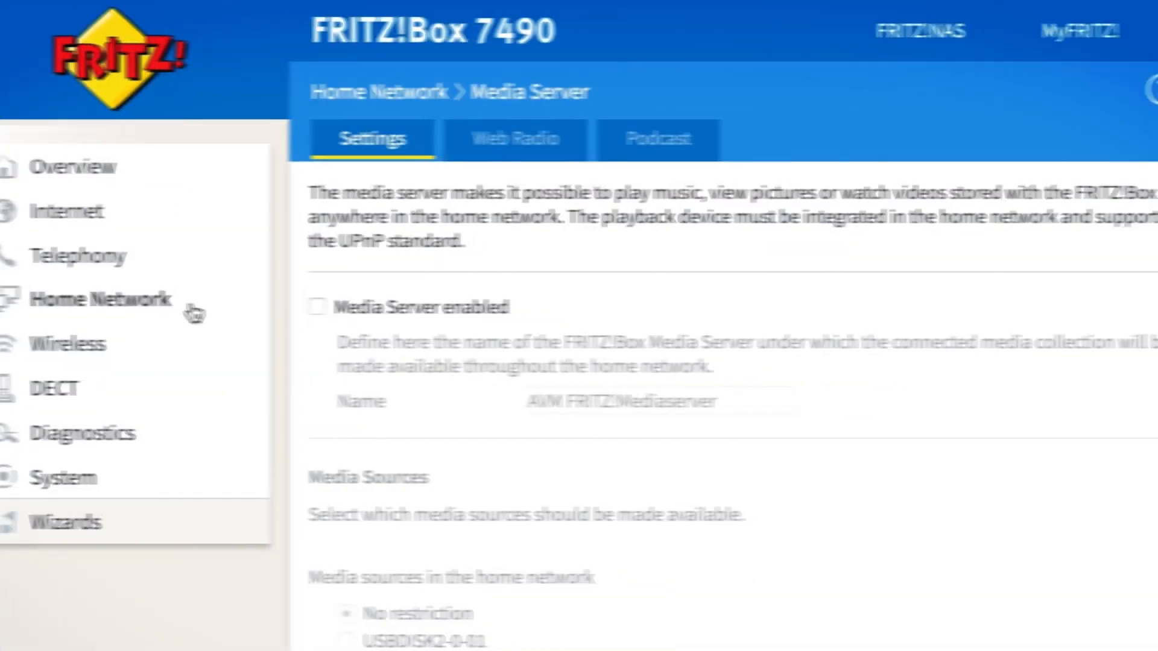
Enable the media server under Home Network > Media Server as AVM FRITZ!Mediaserver.
{"action": "left_click", "coordinate": [175, 313]}
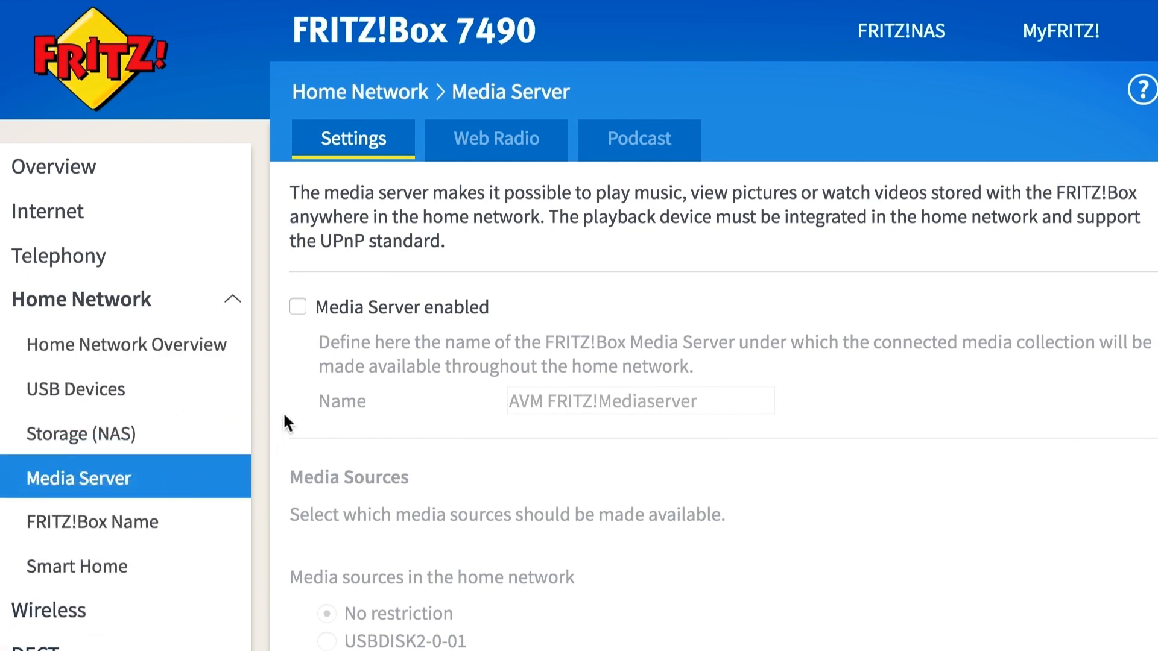
{"action": "left_click", "coordinate": [298, 307]}
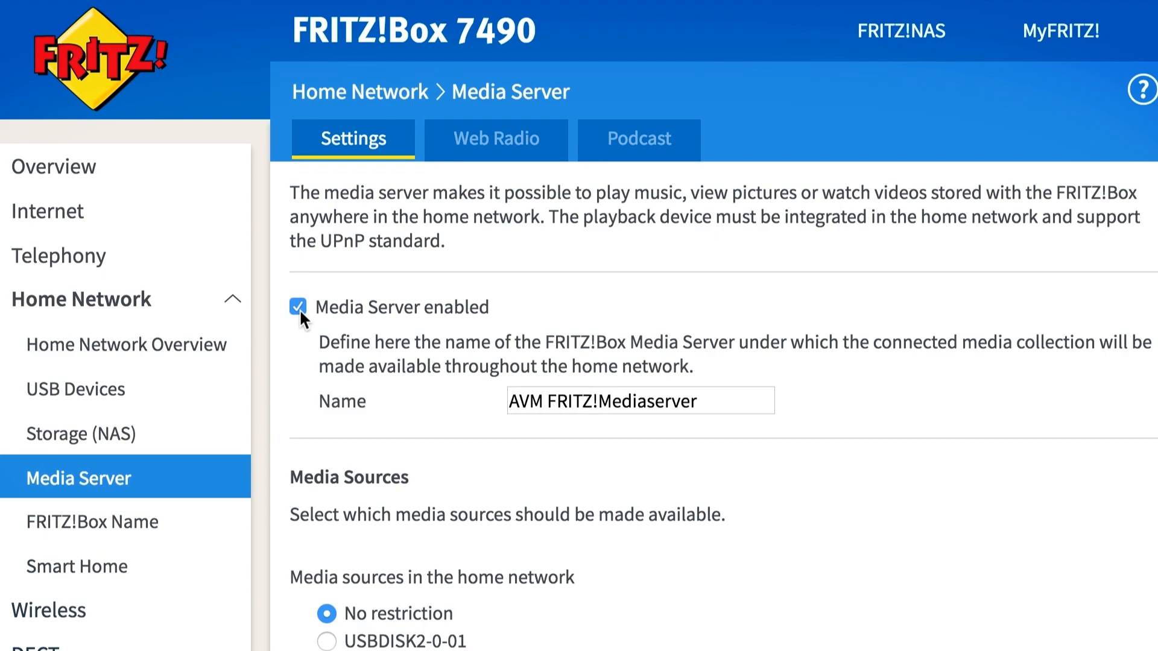